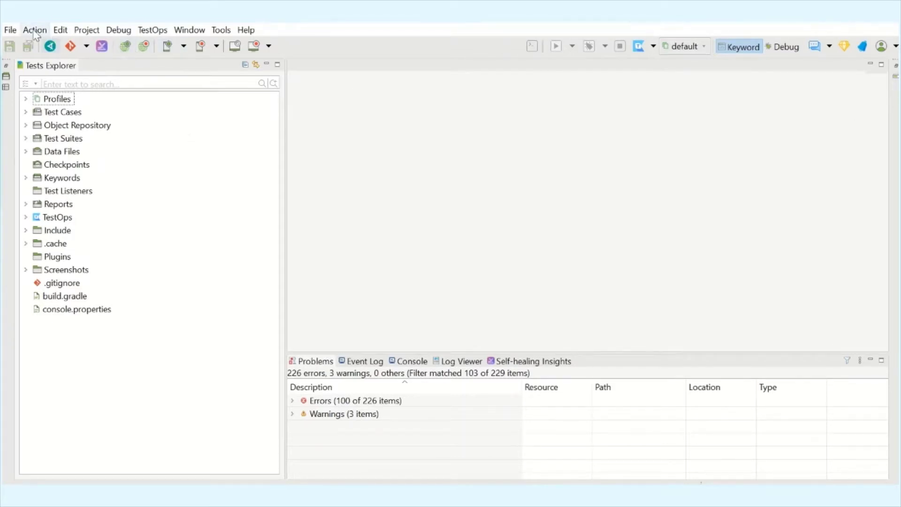
pyautogui.click(9, 31)
pyautogui.click(548, 120)
pyautogui.click(31, 33)
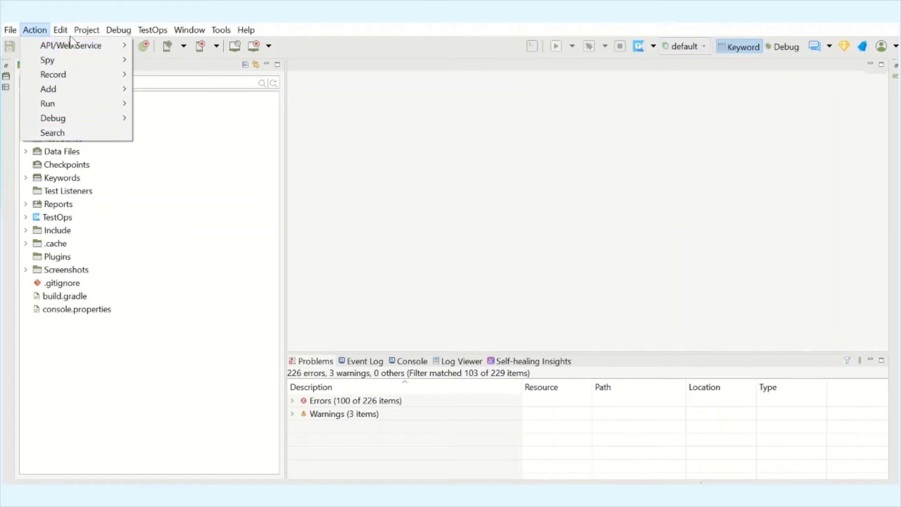
pyautogui.moveTo(66, 36)
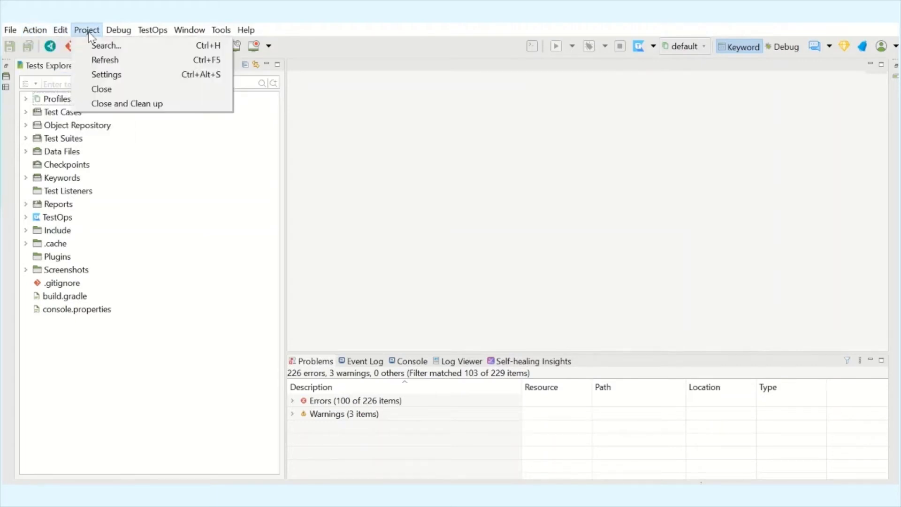
pyautogui.moveTo(115, 38)
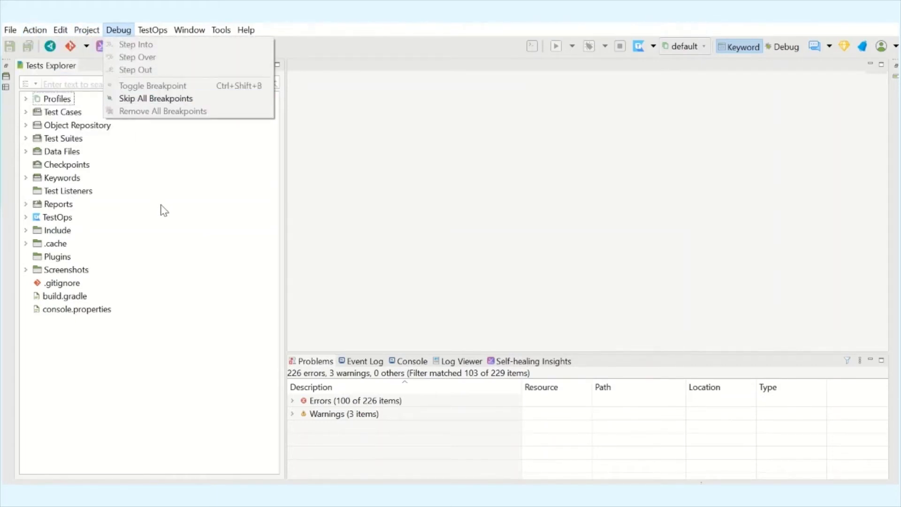
pyautogui.click(195, 190)
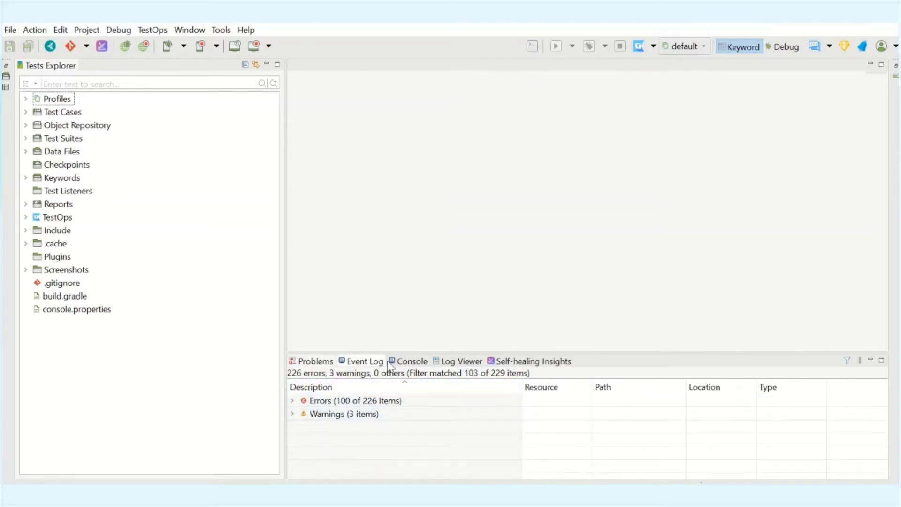
# - View the Console, Log Viewer and Self-healing Insights output areas one after another
pyautogui.click(405, 364)
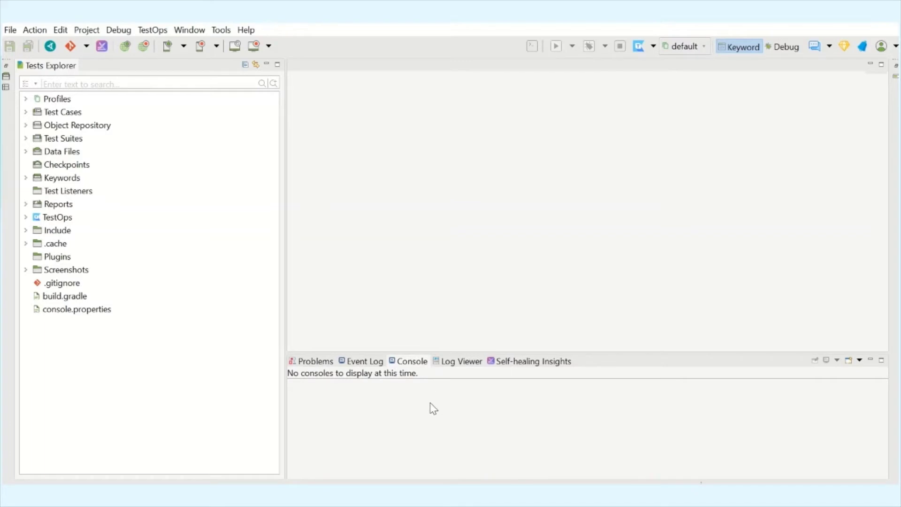
pyautogui.click(460, 361)
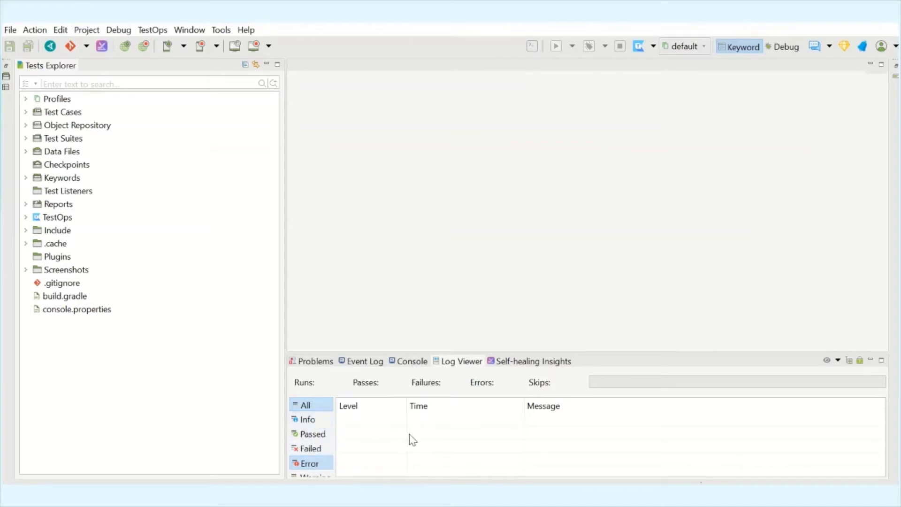
pyautogui.click(543, 366)
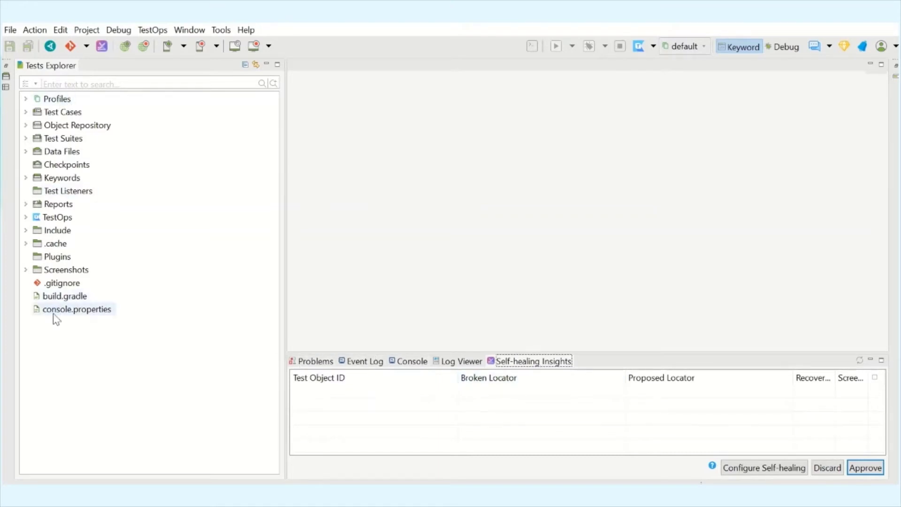
# - Expand the project's Profiles folder and select the Integration Testing execution profile
pyautogui.click(64, 101)
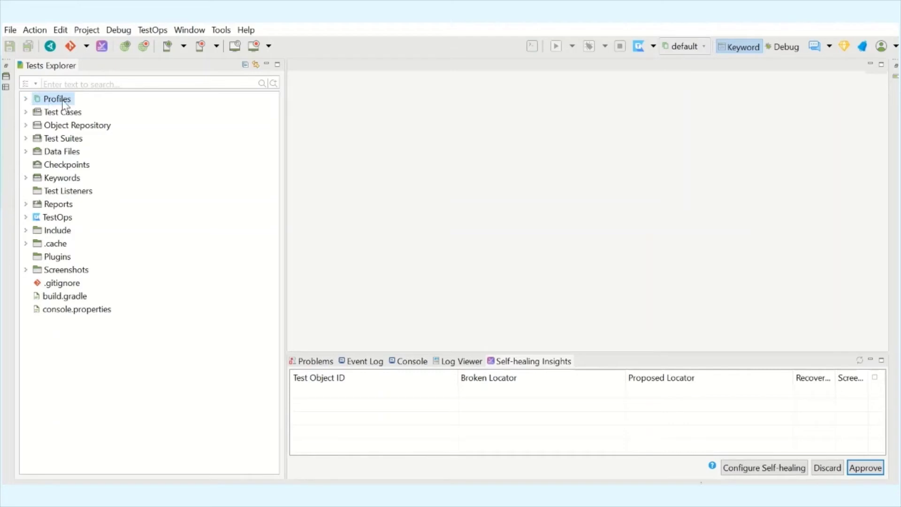
pyautogui.click(27, 99)
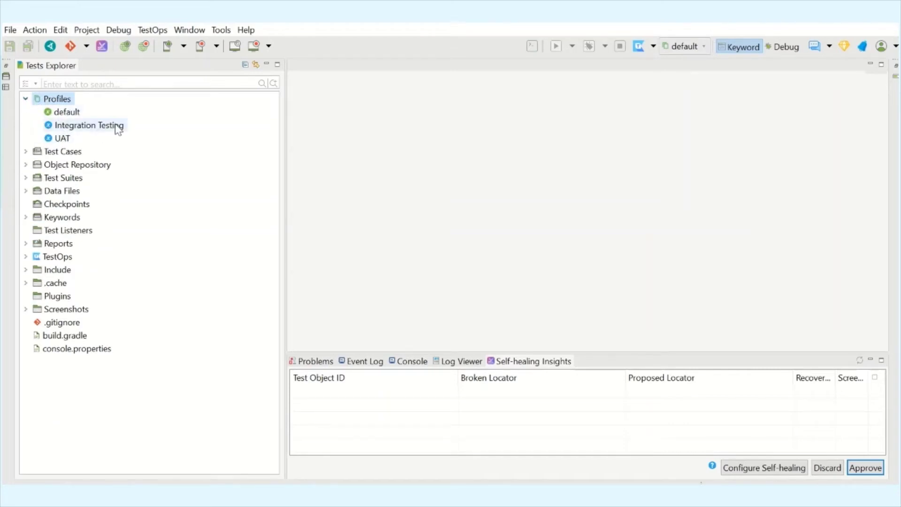
pyautogui.click(87, 130)
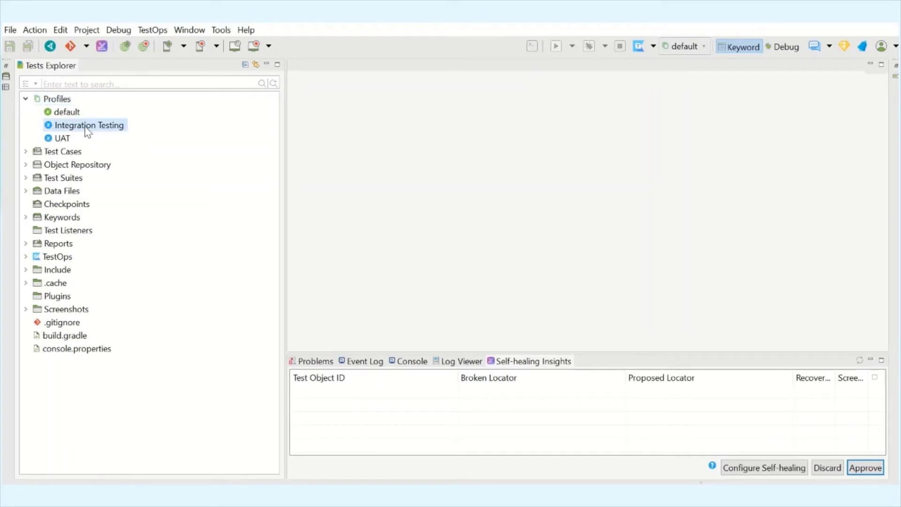
pyautogui.click(58, 99)
pyautogui.rightClick(58, 101)
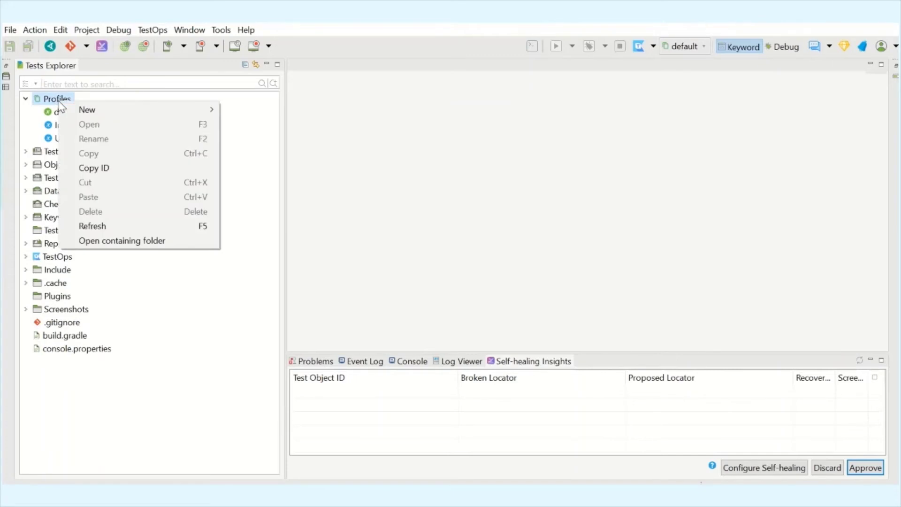
pyautogui.moveTo(106, 110)
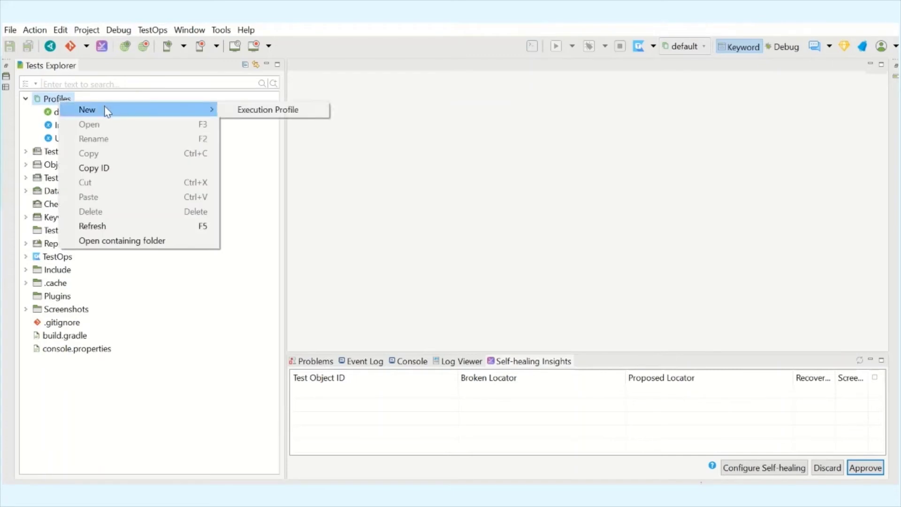
pyautogui.click(256, 110)
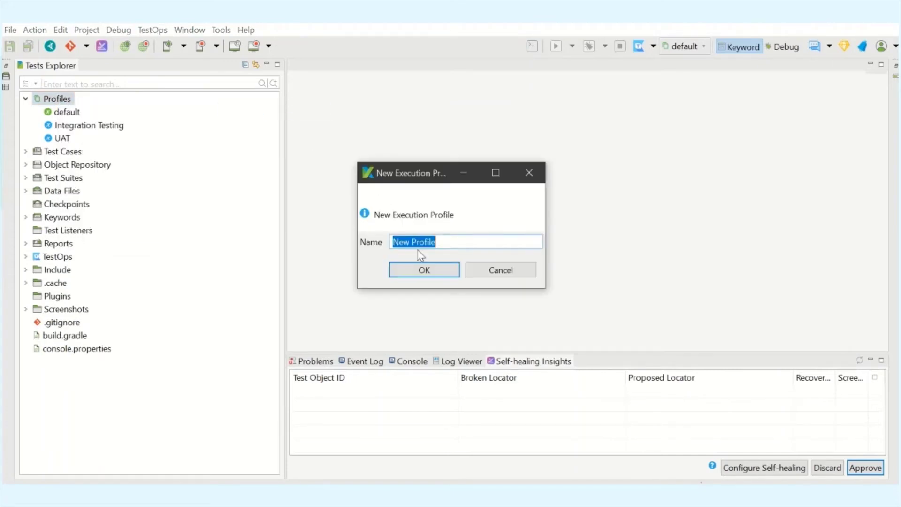
pyautogui.click(516, 274)
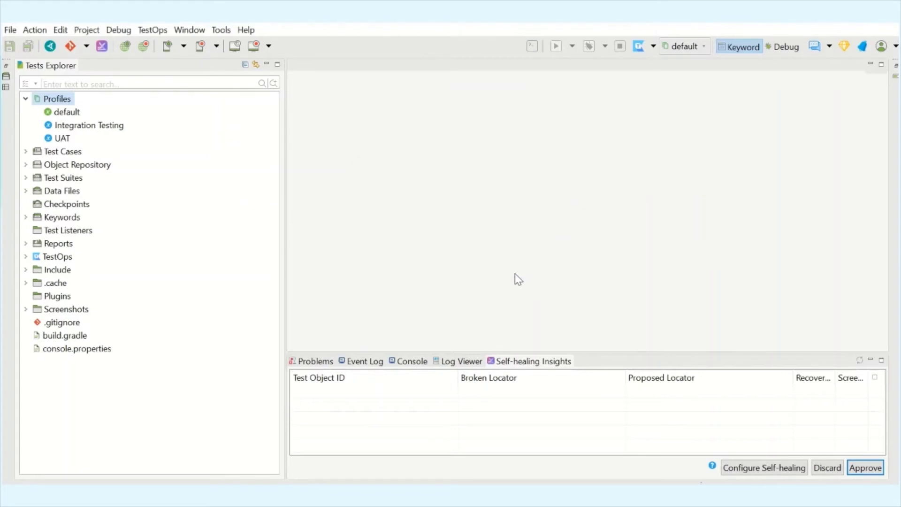
# - Open the Integration Testing and UAT execution profiles to view their variables
pyautogui.click(66, 125)
pyautogui.click(60, 138)
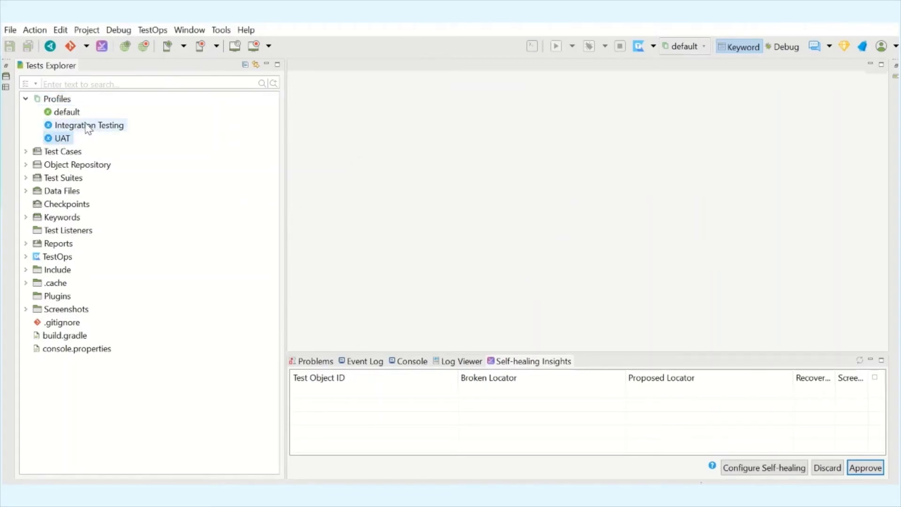
pyautogui.click(73, 113)
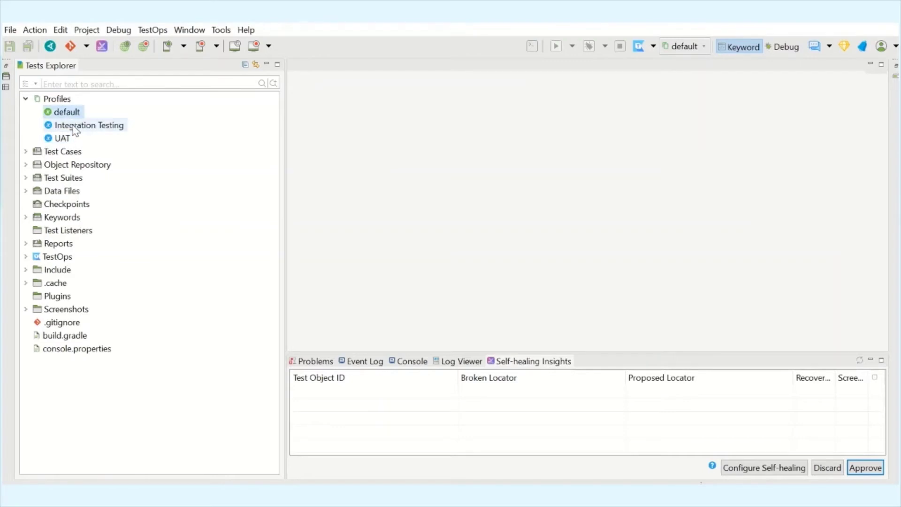
pyautogui.click(74, 127)
pyautogui.doubleClick(75, 126)
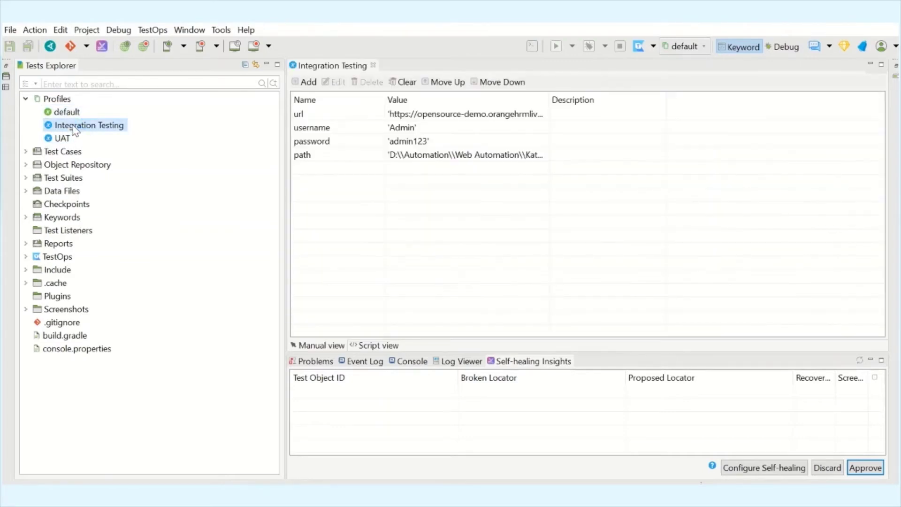
pyautogui.doubleClick(62, 139)
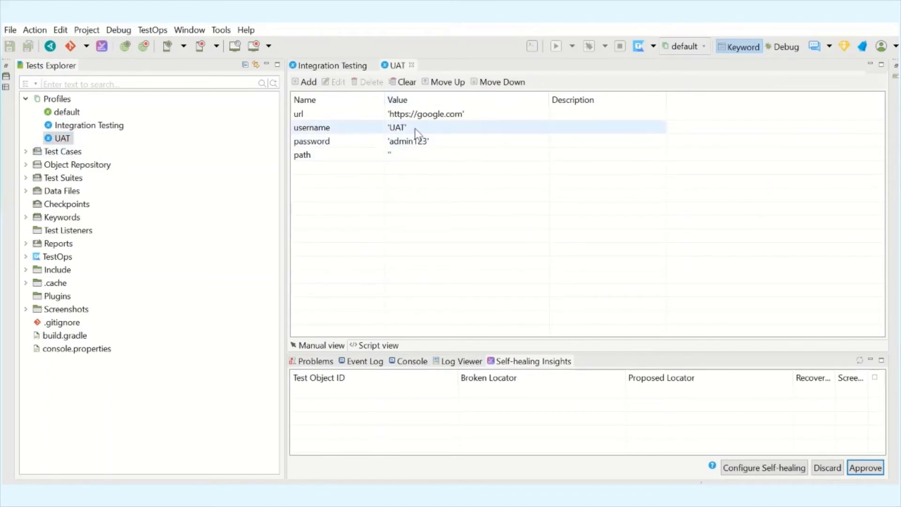
# - Compare the url, username, password and path variables of the Integration Testing and UAT profiles, and close both profiles
pyautogui.click(346, 67)
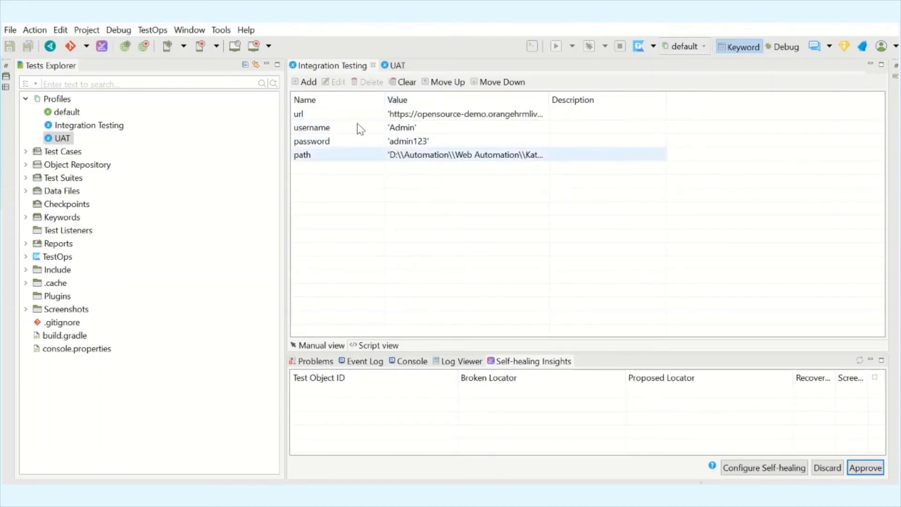
pyautogui.click(396, 65)
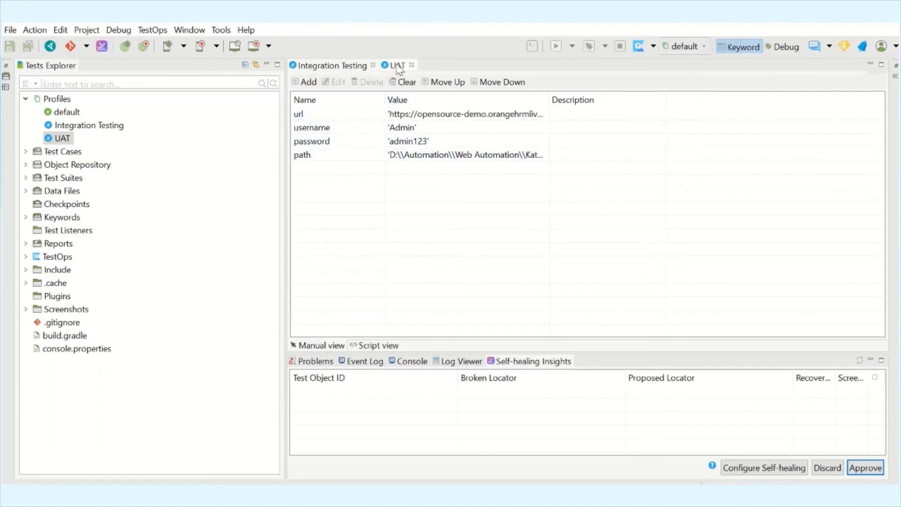
pyautogui.click(345, 67)
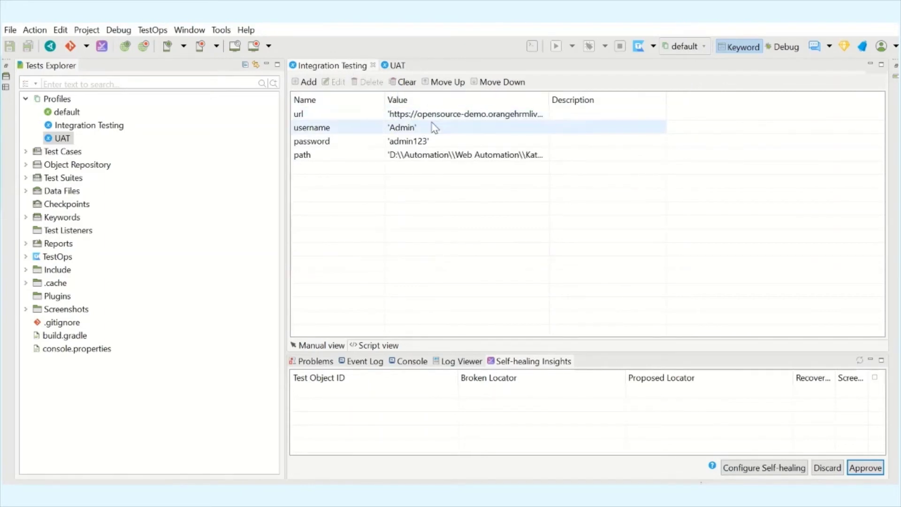
pyautogui.click(398, 65)
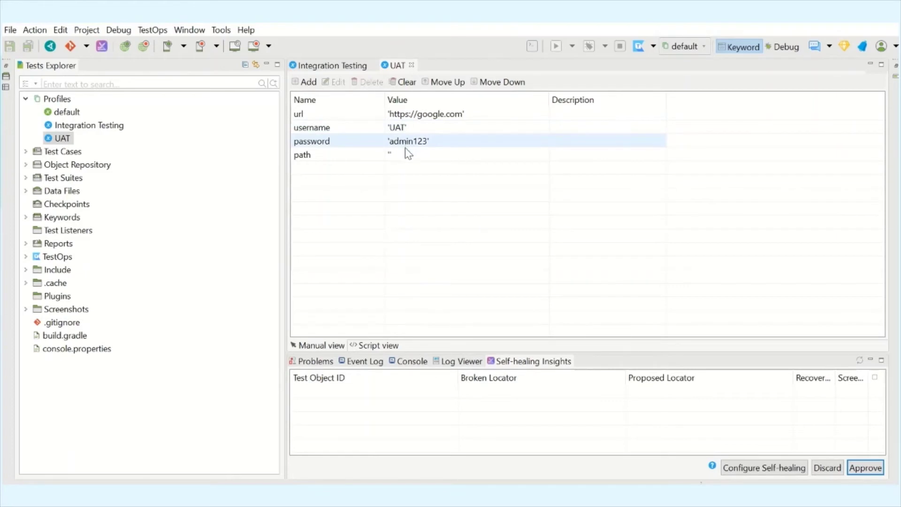
pyautogui.click(350, 66)
pyautogui.click(398, 65)
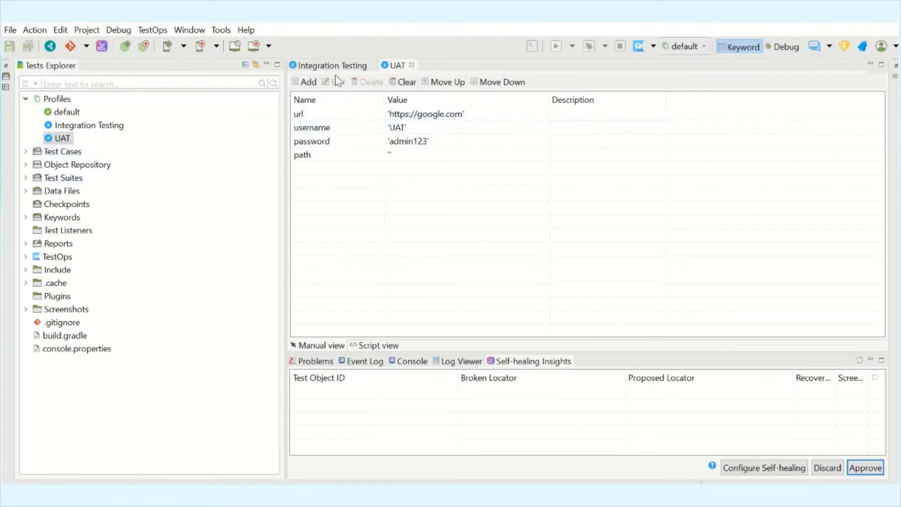
pyautogui.click(374, 65)
pyautogui.click(320, 65)
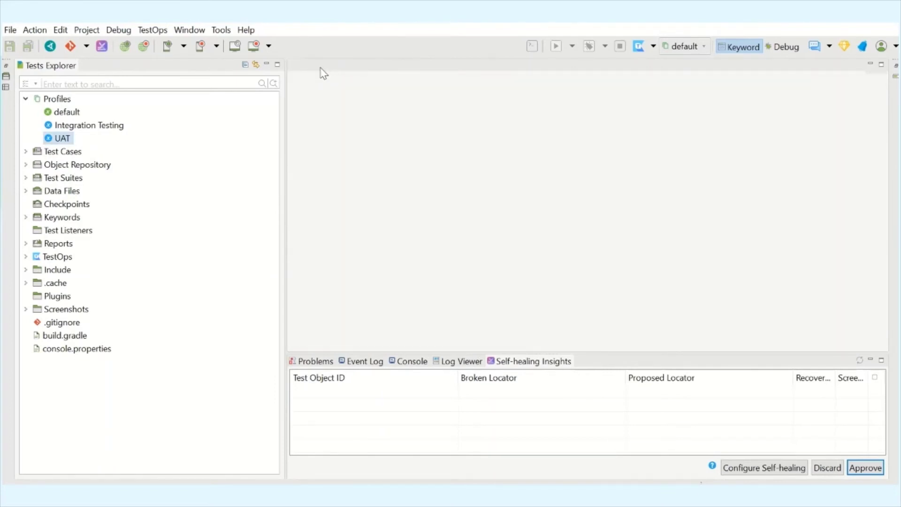
# - Set the project's active execution profile to Integration Testing
pyautogui.click(704, 46)
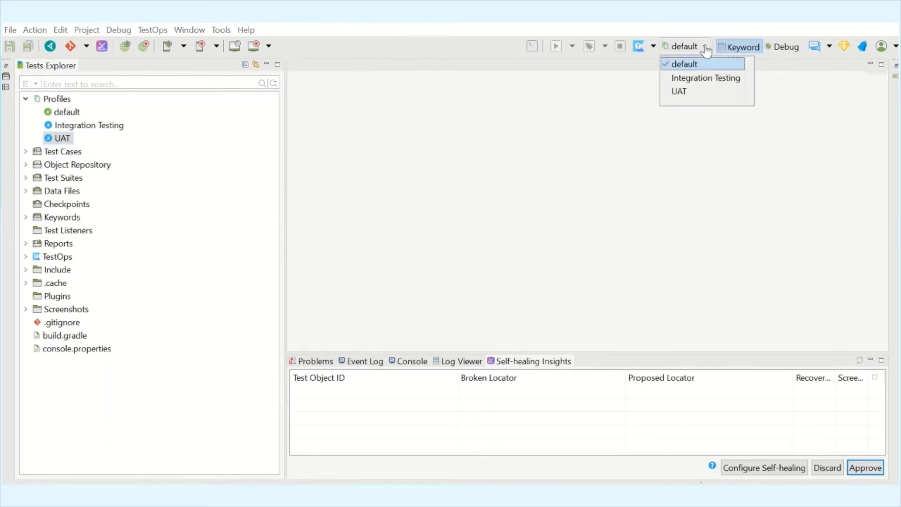
pyautogui.click(706, 79)
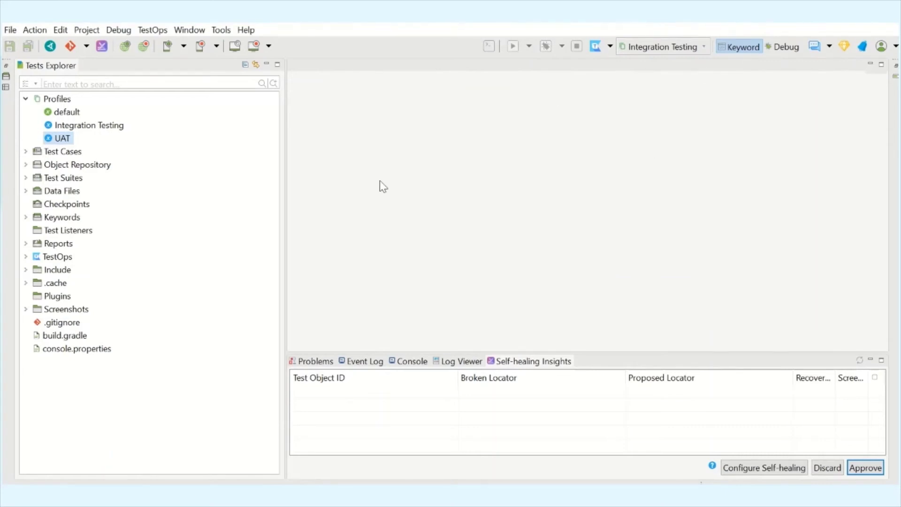
# - Collapse the Profiles folder and expand the Test Cases folder in the project tree
pyautogui.click(26, 99)
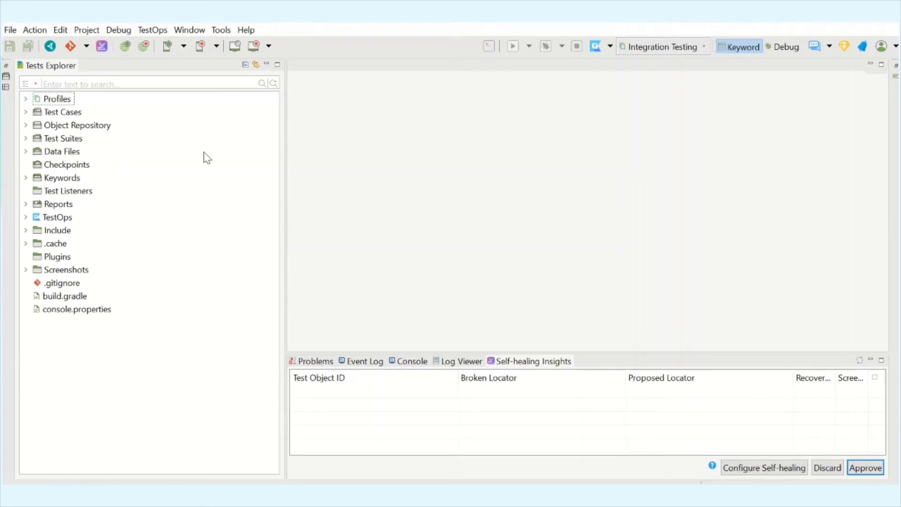
pyautogui.click(26, 112)
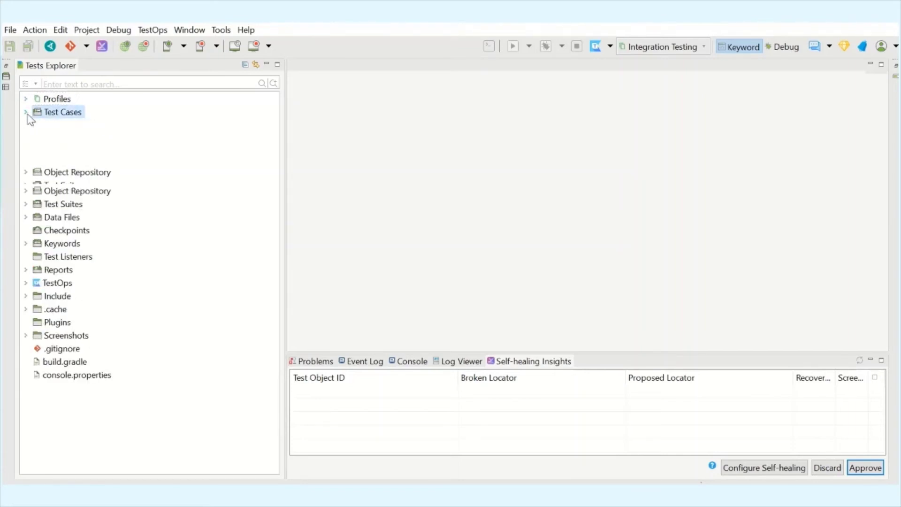
pyautogui.rightClick(66, 115)
pyautogui.moveTo(142, 125)
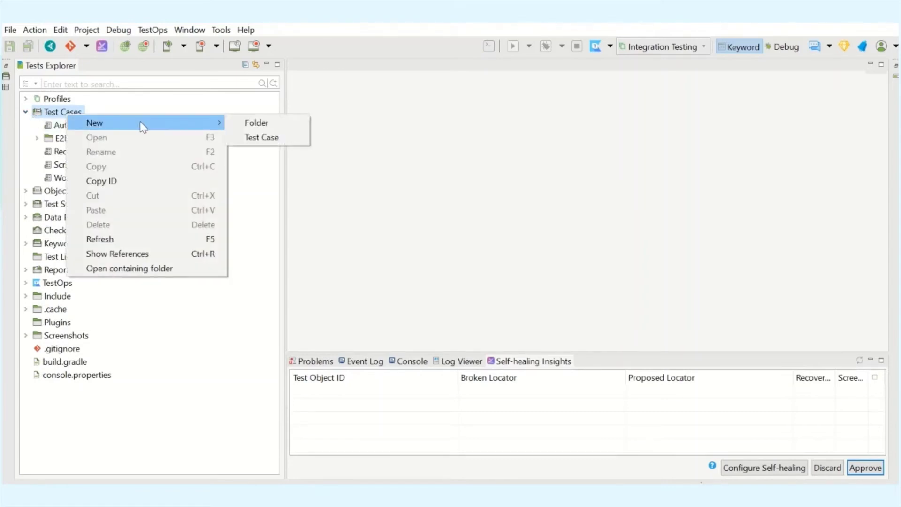
pyautogui.click(262, 140)
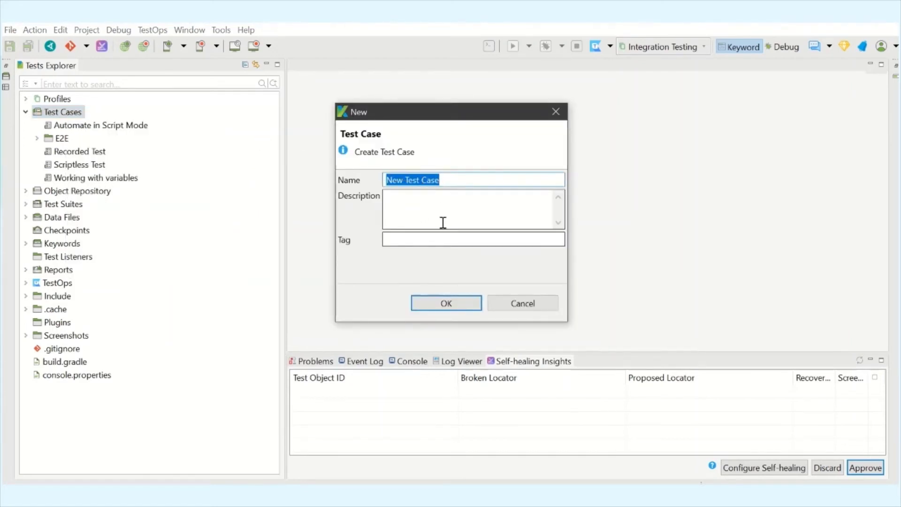
pyautogui.click(522, 303)
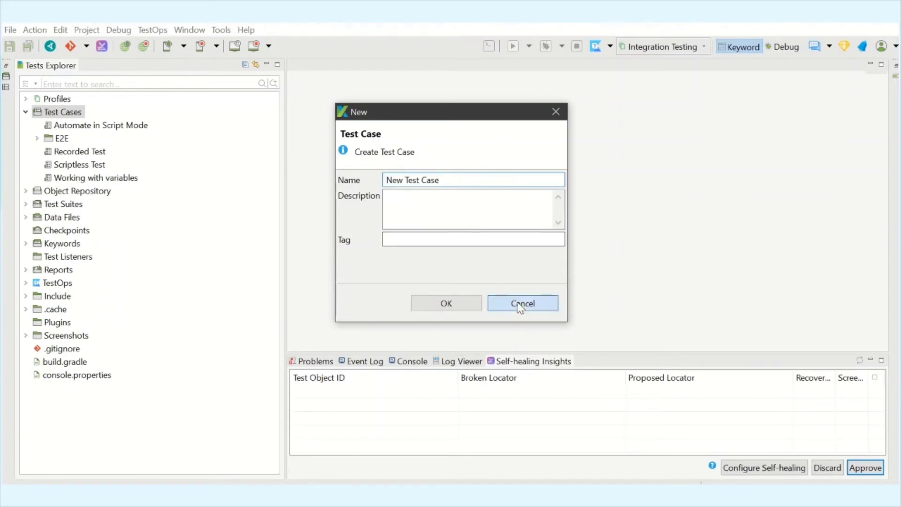
# - Look through the Test Cases folder, selecting Recorded Test, Scriptless Test, the E2E folder and Working with variables
pyautogui.click(65, 152)
pyautogui.click(71, 165)
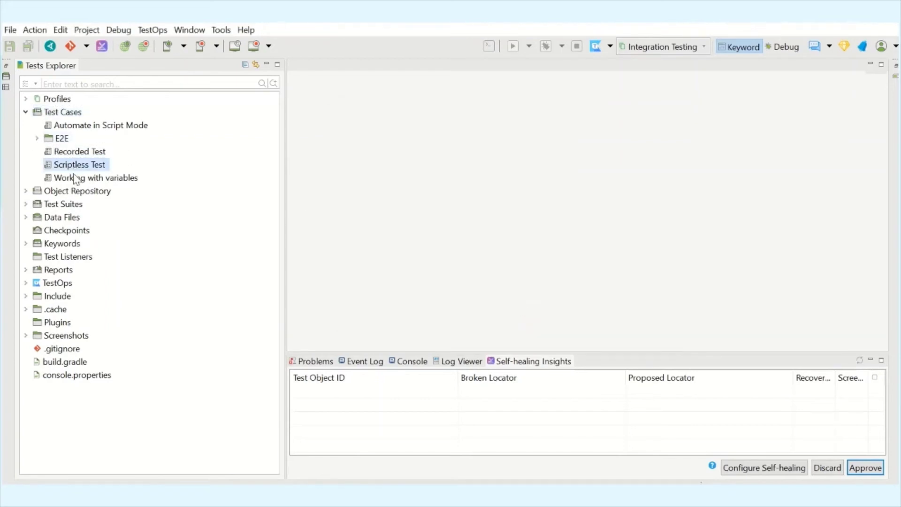
pyautogui.click(60, 139)
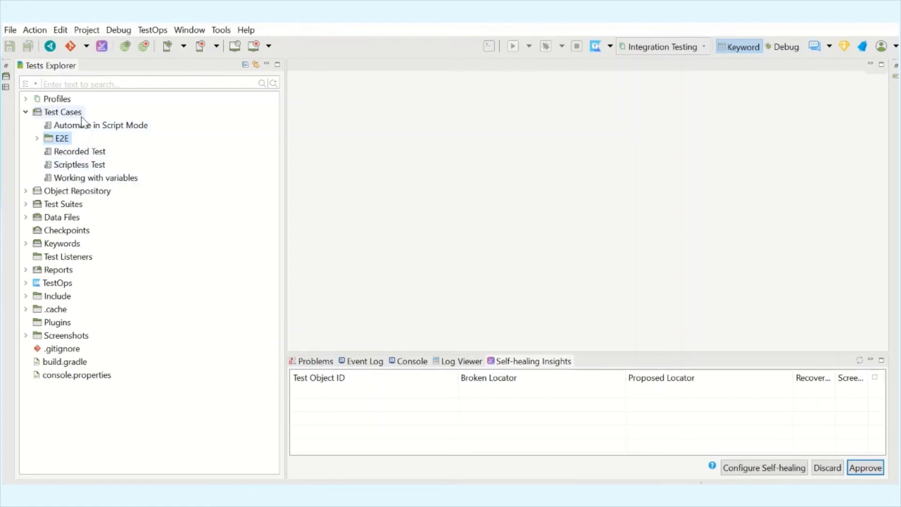
pyautogui.click(70, 114)
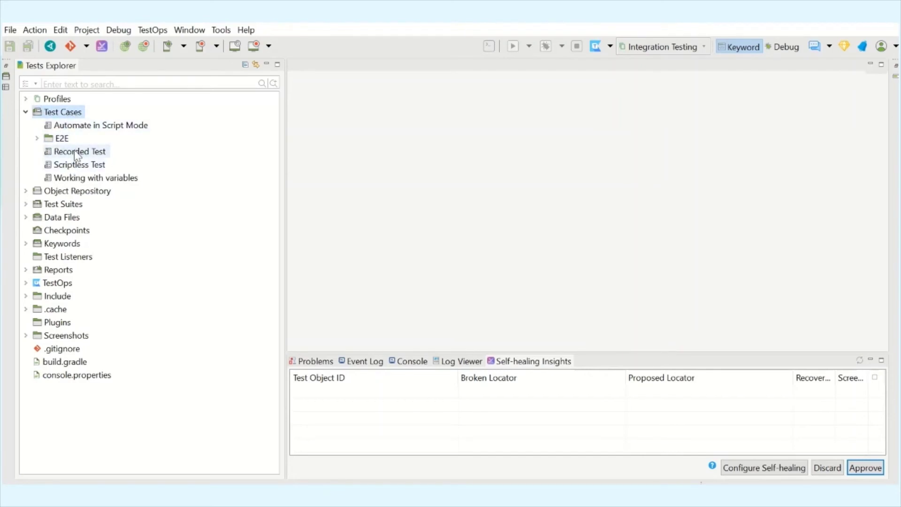
pyautogui.click(81, 181)
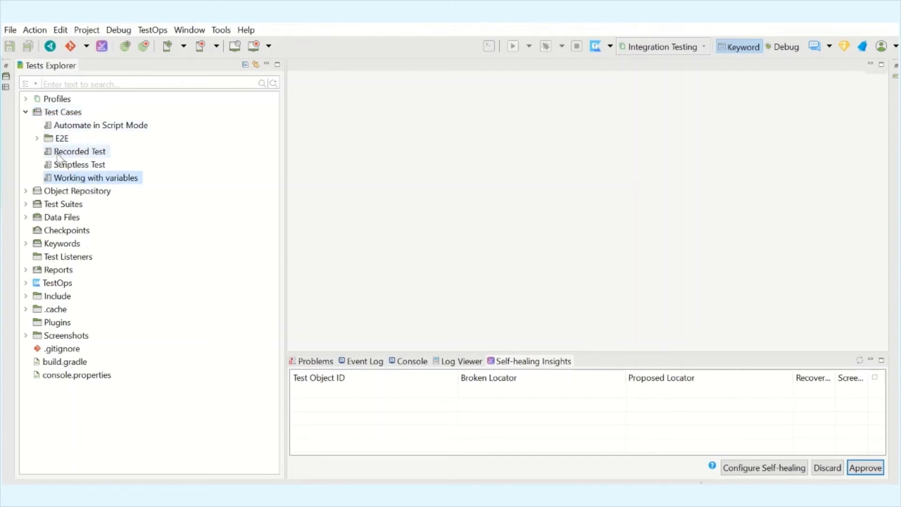
# - Open the Scriptless Test case and display its Groovy script to read the WebUI commands
pyautogui.click(77, 166)
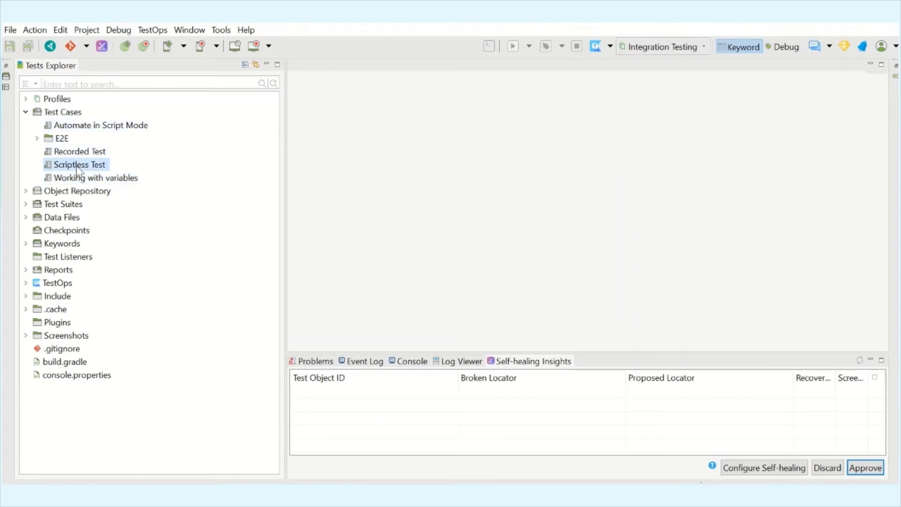
pyautogui.click(75, 164)
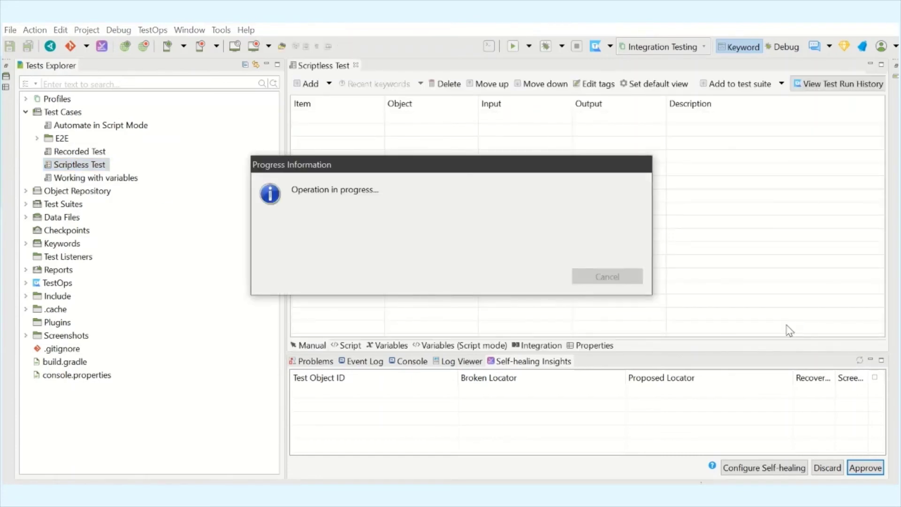
pyautogui.click(347, 346)
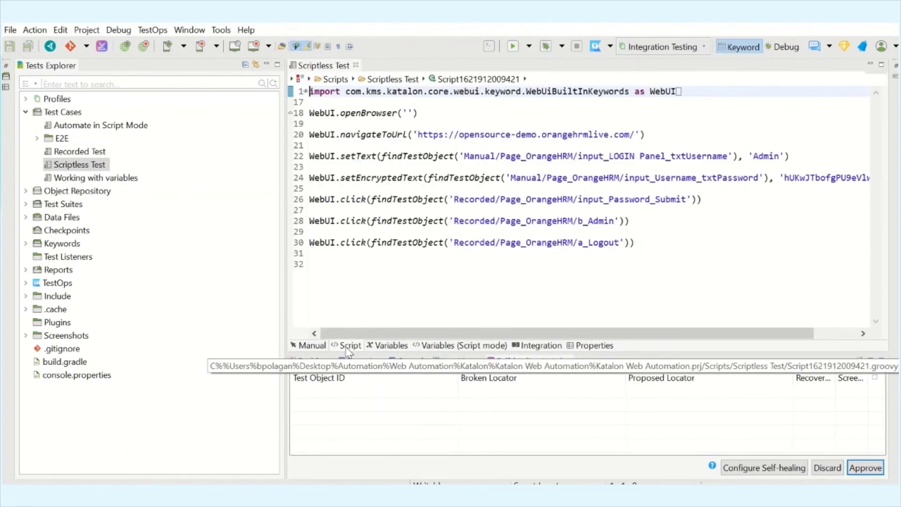
pyautogui.click(475, 283)
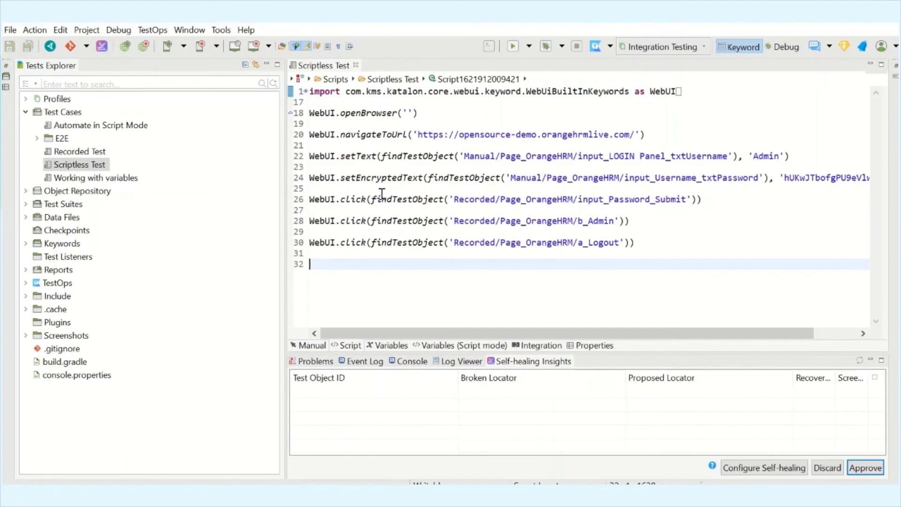
pyautogui.click(532, 156)
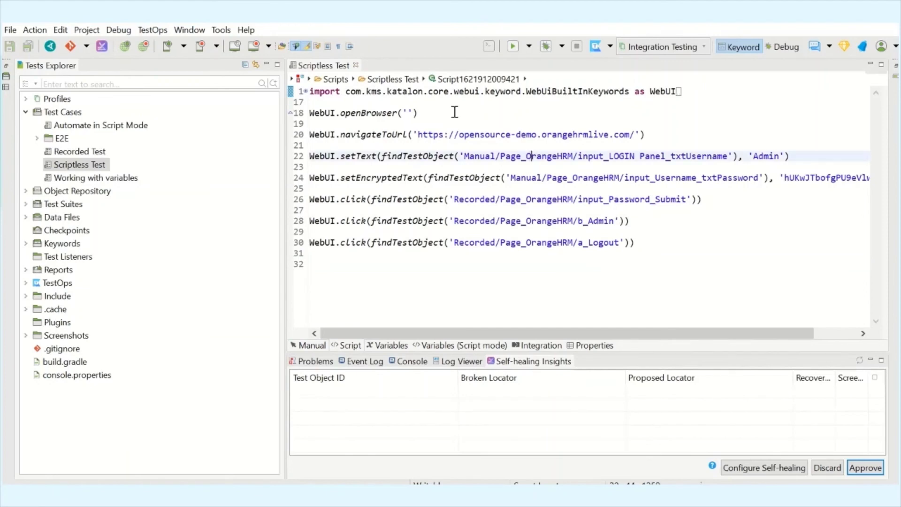
# - Set the project's active execution profile to UAT
pyautogui.click(703, 47)
pyautogui.click(644, 93)
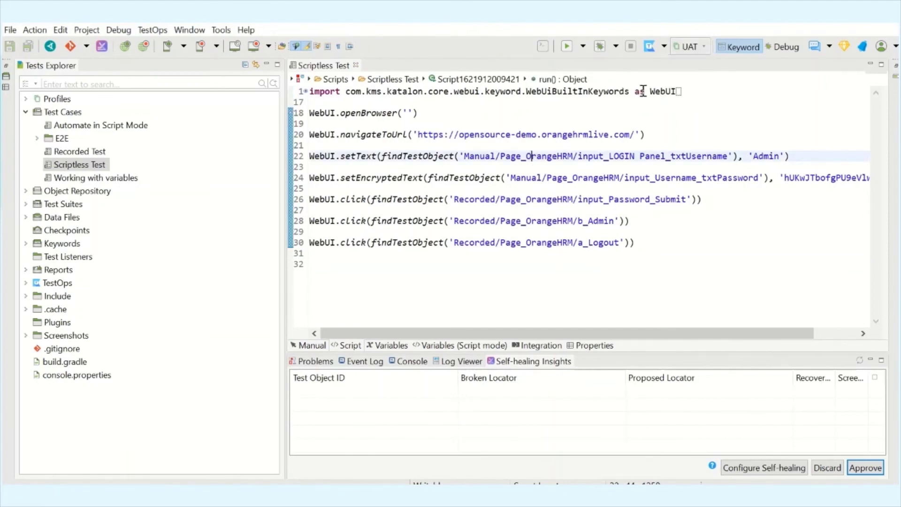
pyautogui.click(678, 145)
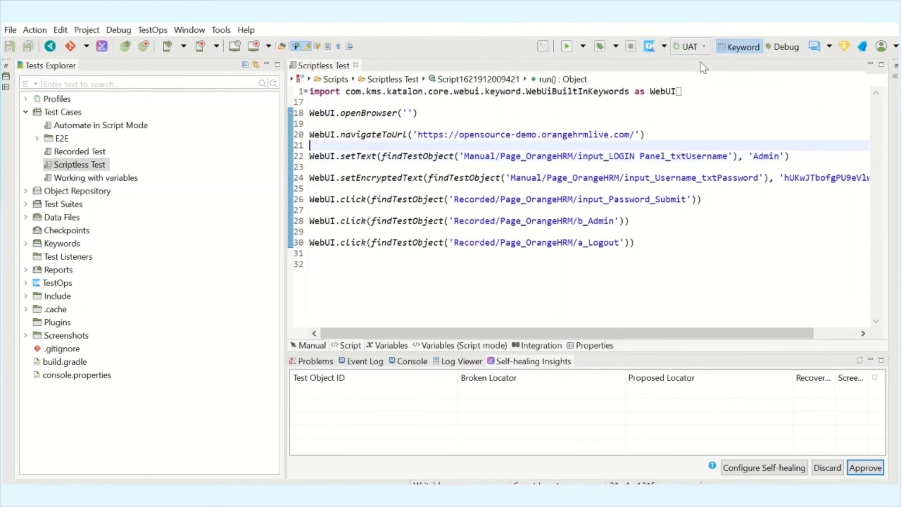
pyautogui.click(699, 47)
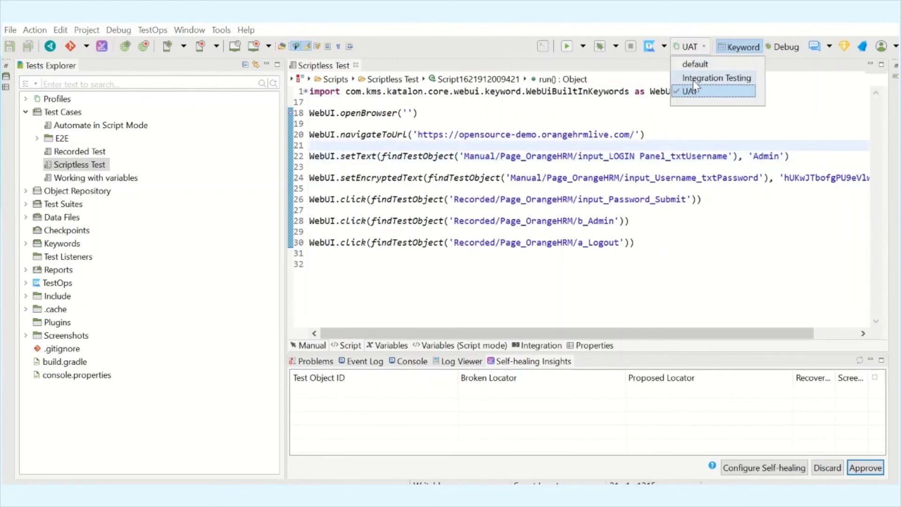
pyautogui.click(689, 242)
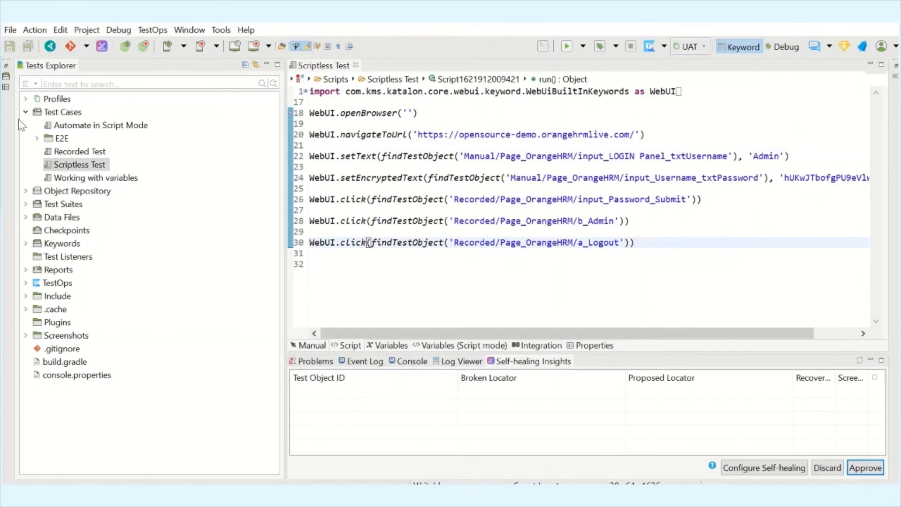
pyautogui.click(385, 113)
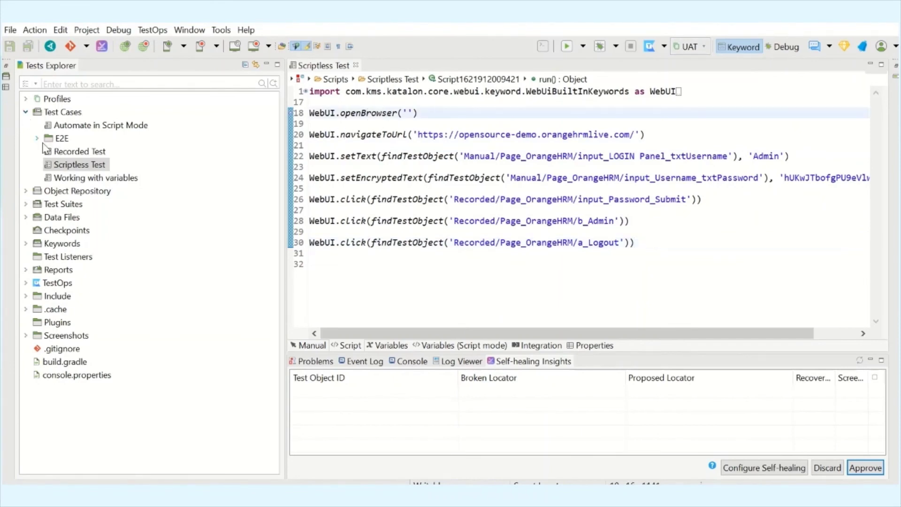
# - Collapse the Test Cases folder and expand the Object Repository down to the contents of its Regression folder
pyautogui.click(25, 112)
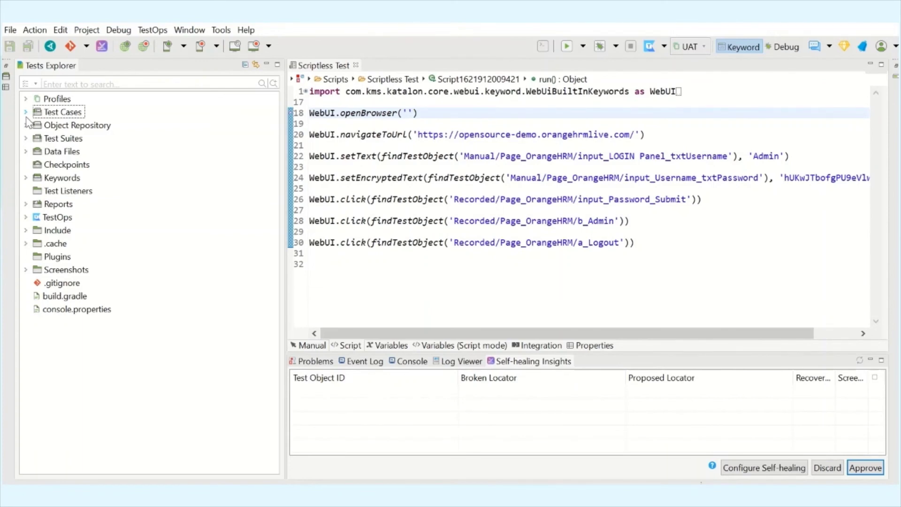
pyautogui.click(481, 123)
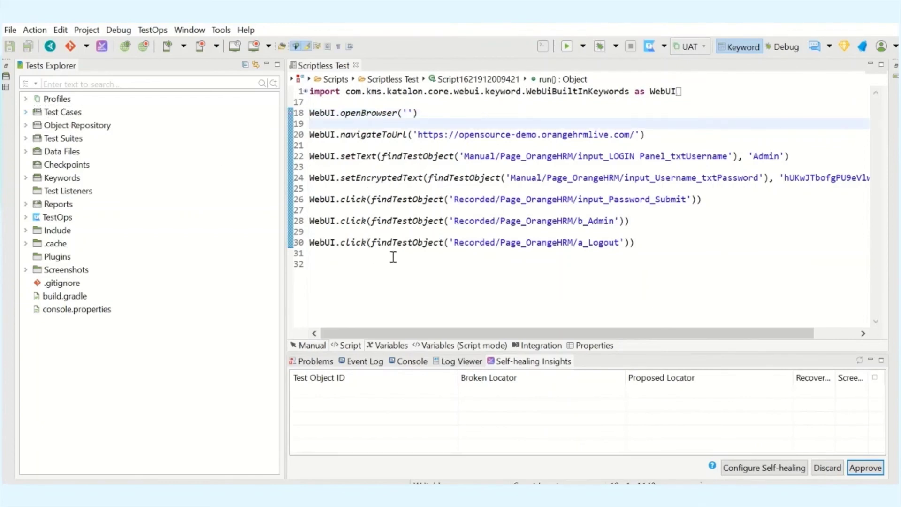
pyautogui.click(49, 126)
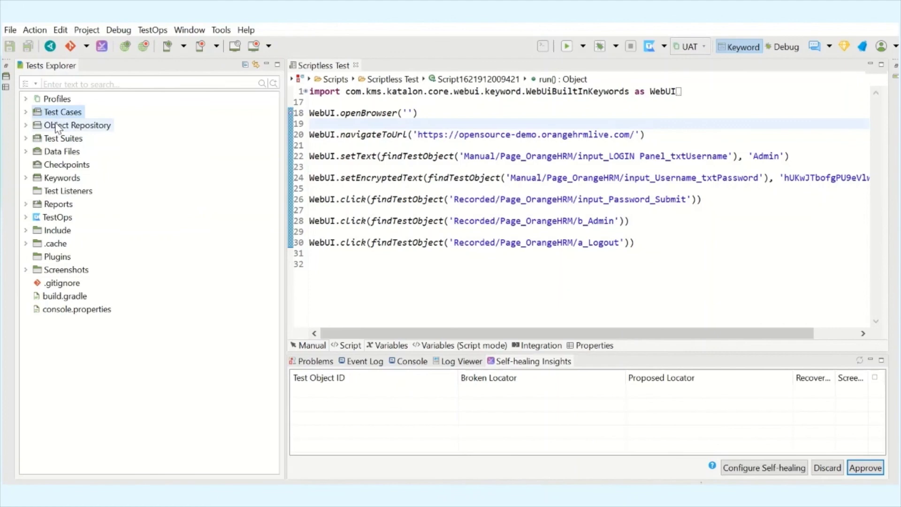
pyautogui.click(26, 125)
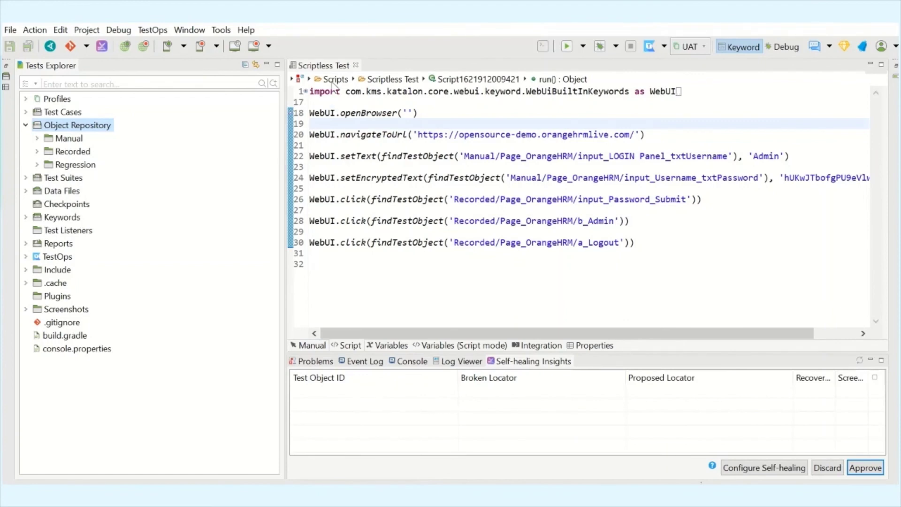
pyautogui.click(344, 124)
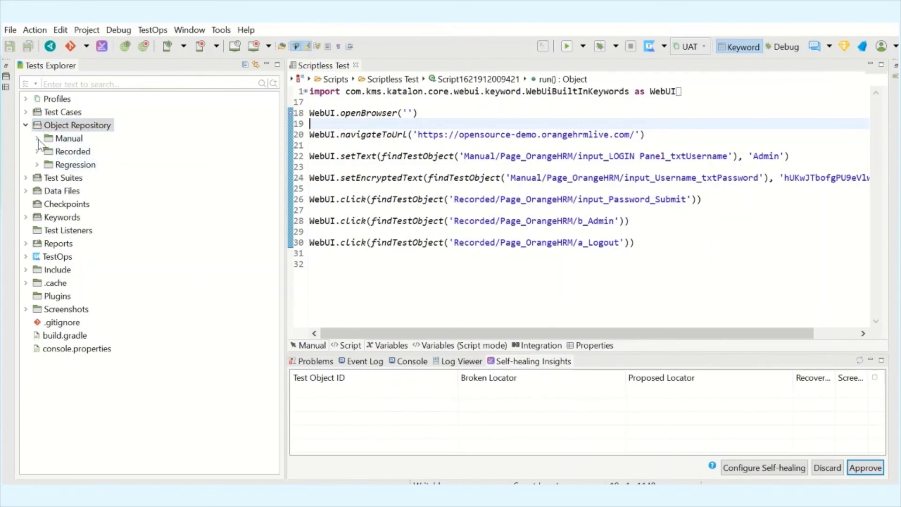
pyautogui.click(41, 163)
pyautogui.click(37, 164)
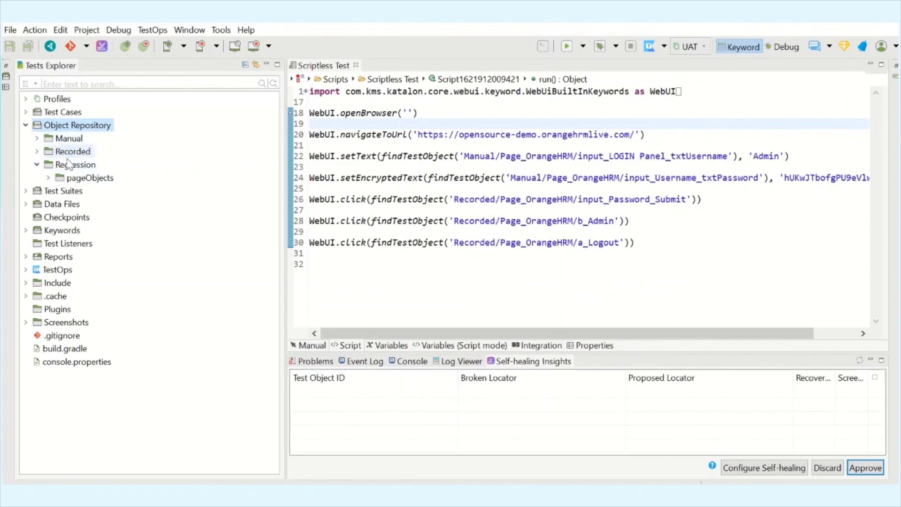
# - Expand the Test Cases folder again and select Recorded Test
pyautogui.click(63, 114)
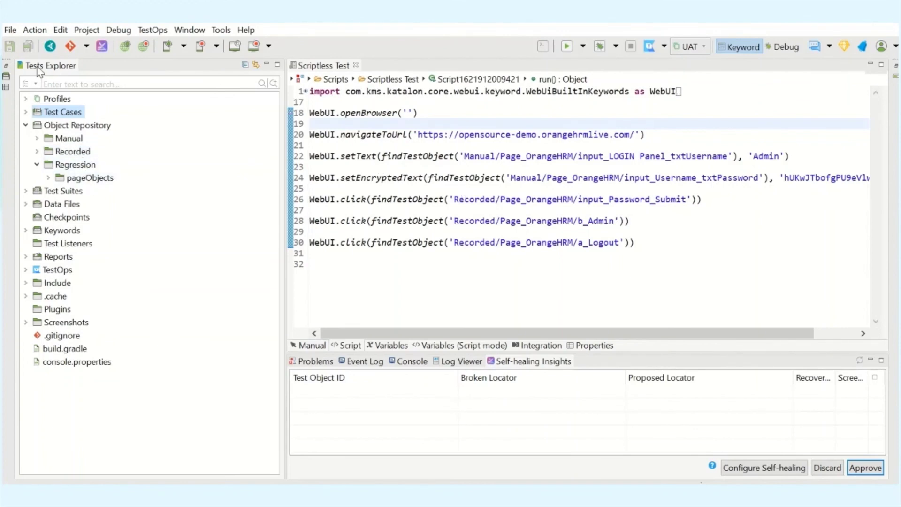
pyautogui.click(26, 112)
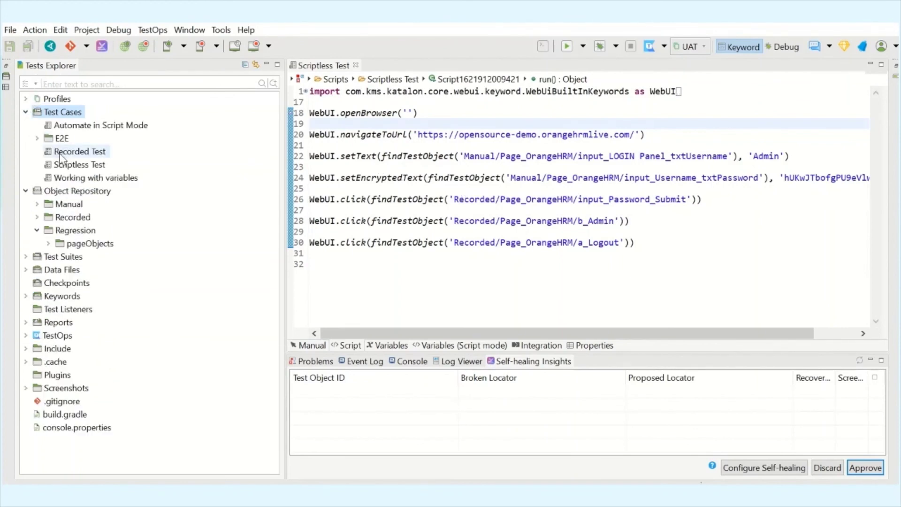
pyautogui.click(79, 154)
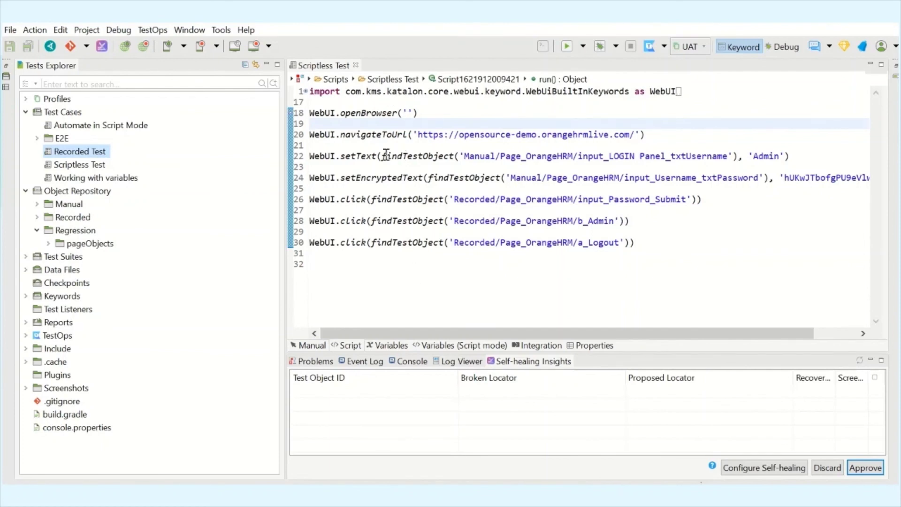
# - Collapse the Test Cases, Regression and Object Repository folders in the project tree
pyautogui.click(27, 112)
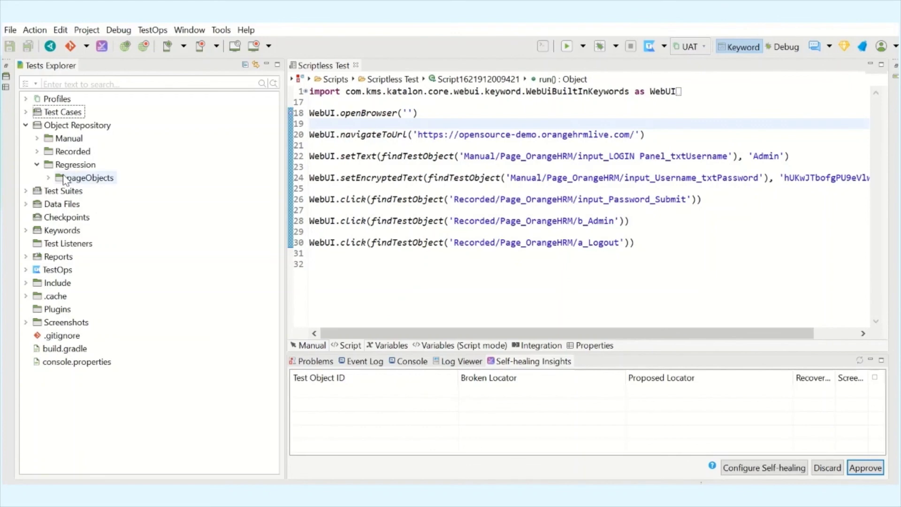
pyautogui.click(37, 164)
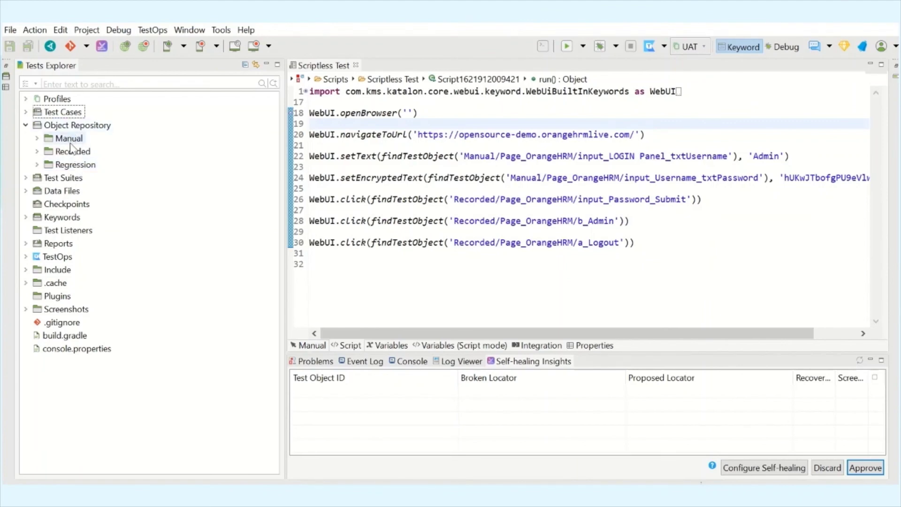
pyautogui.click(26, 126)
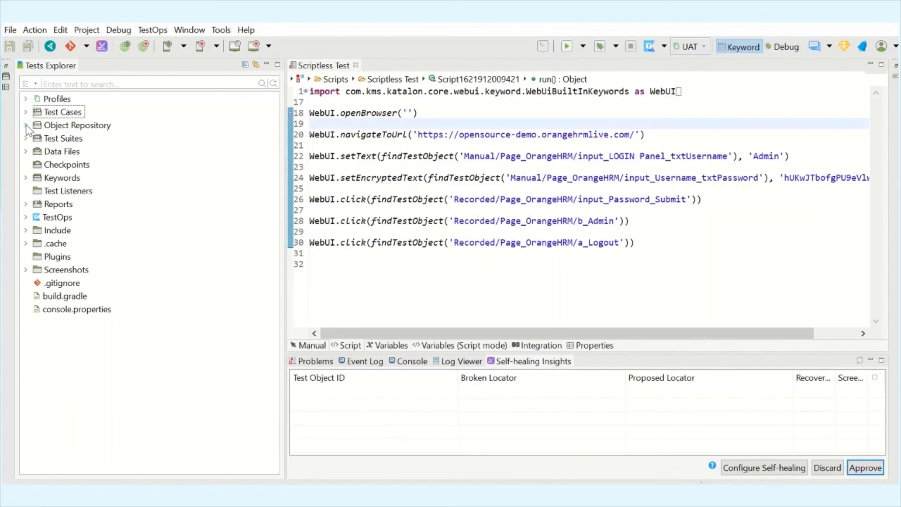